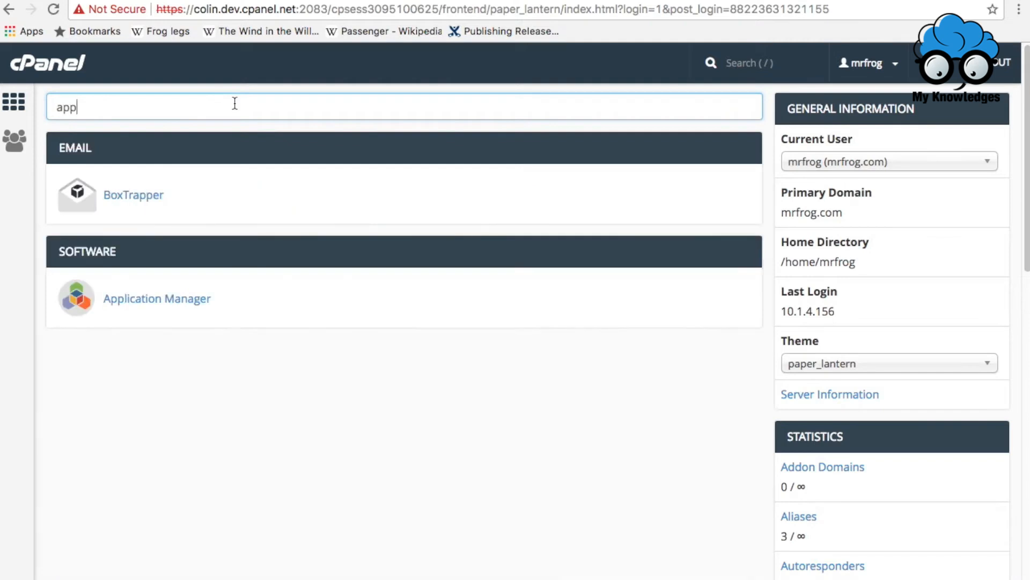
Step: Start a new application in Application Manager, naming it Michigan J and choosing the domain mrfrog.com
{"action": "left_click", "coordinate": [149, 307]}
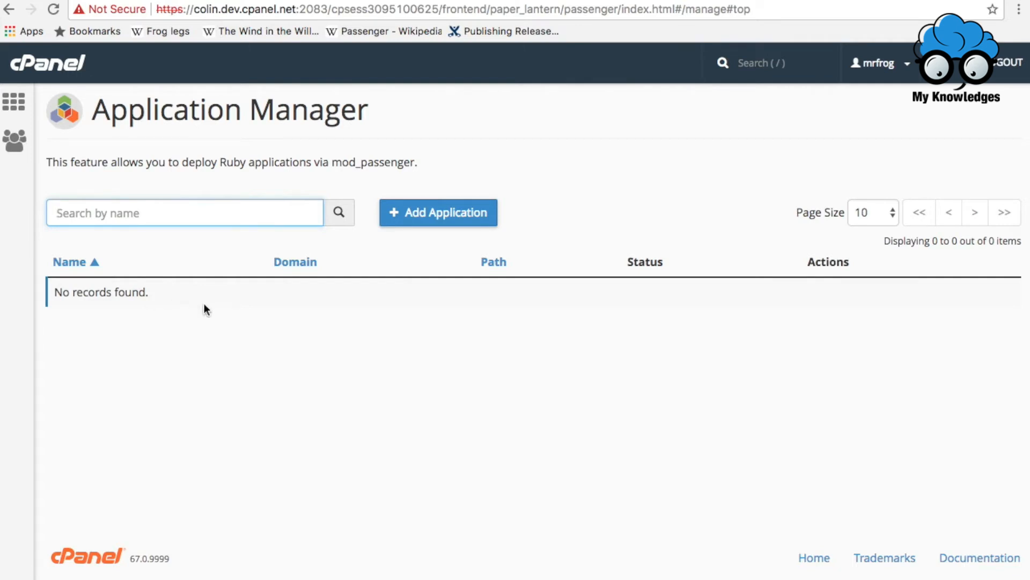
{"action": "left_click", "coordinate": [398, 214]}
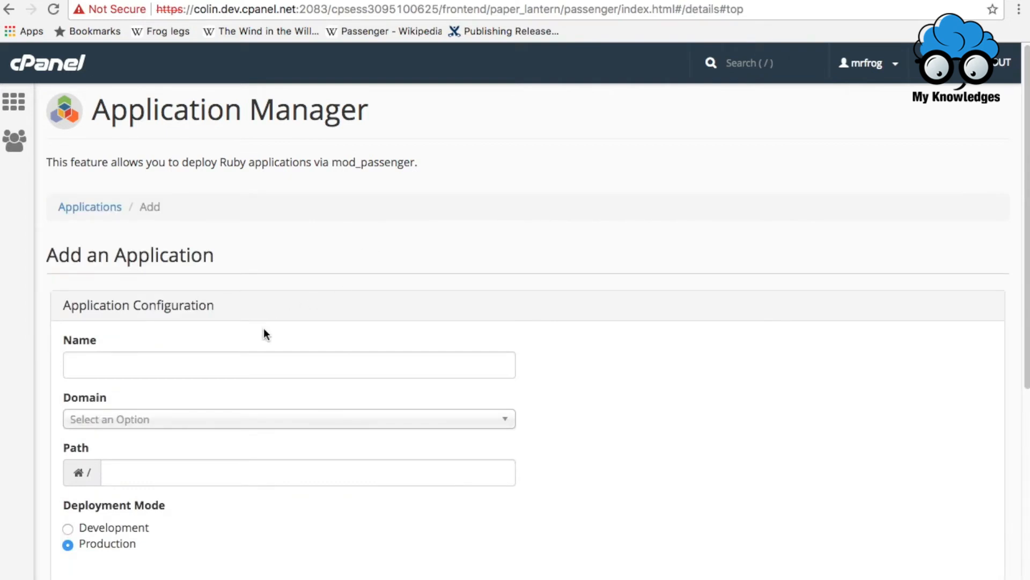
{"action": "left_click", "coordinate": [224, 366]}
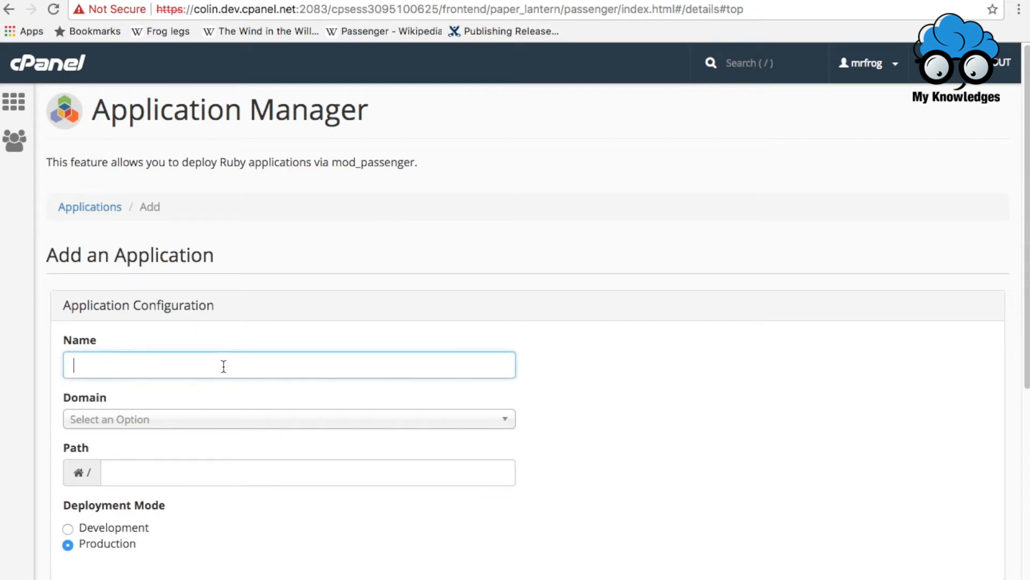
{"action": "type", "text": "Michigan J"}
{"action": "left_click", "coordinate": [207, 421]}
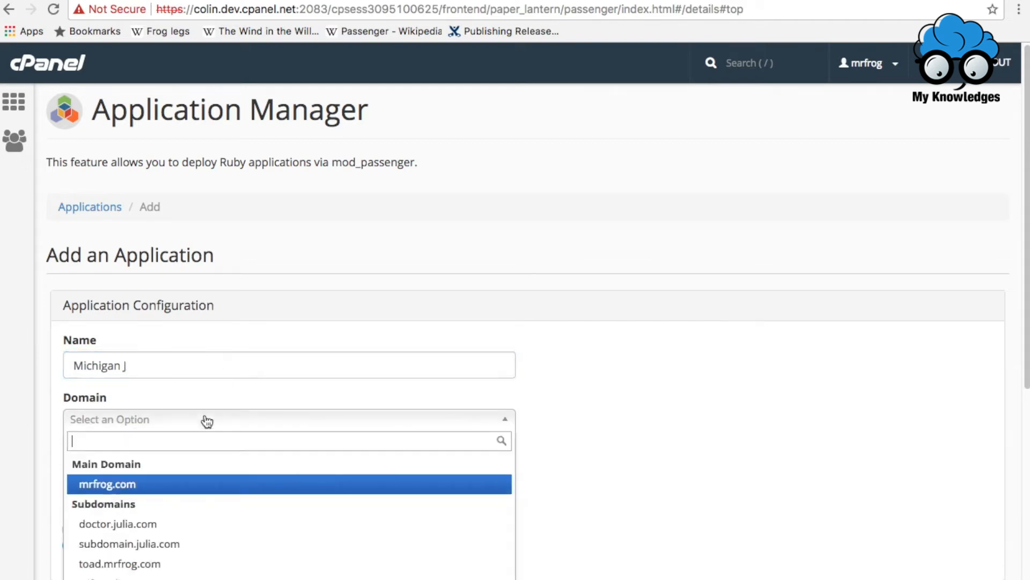
{"action": "left_click", "coordinate": [136, 486]}
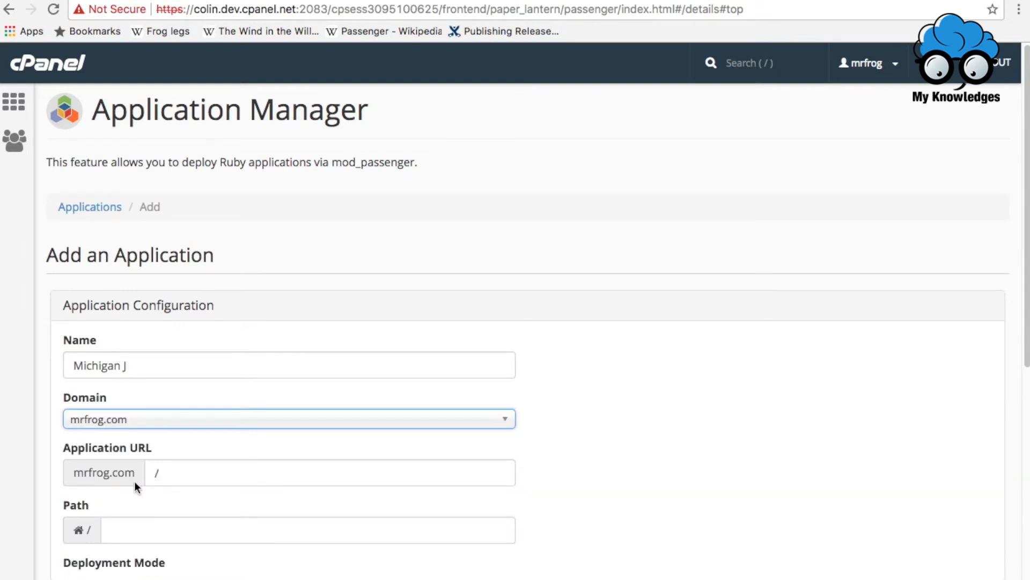
Step: Set the application URL to /michiganj and the path to mjf, with Development as the deployment mode
{"action": "left_click", "coordinate": [189, 473]}
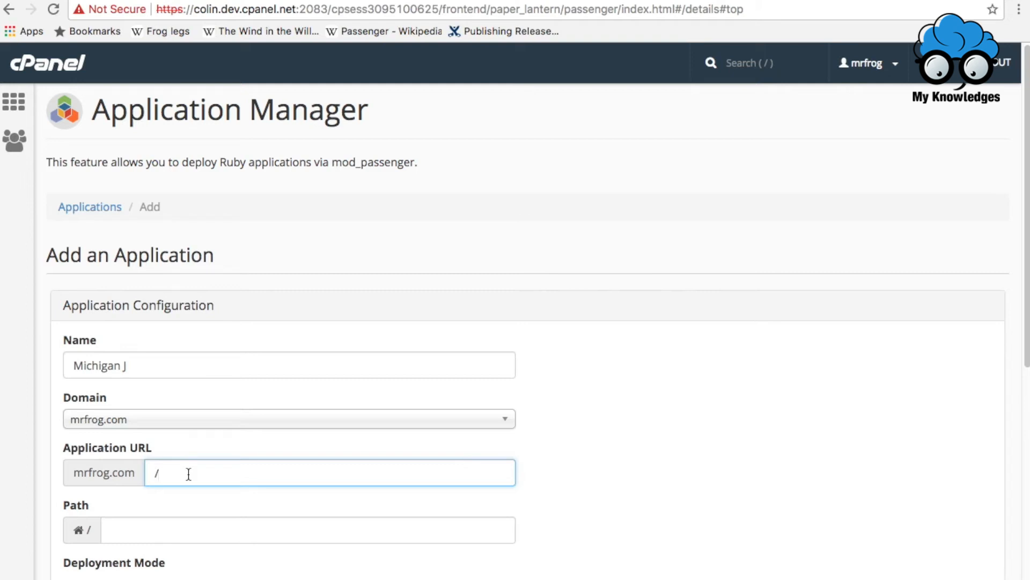
{"action": "type", "text": "michiganj"}
{"action": "left_click", "coordinate": [198, 527]}
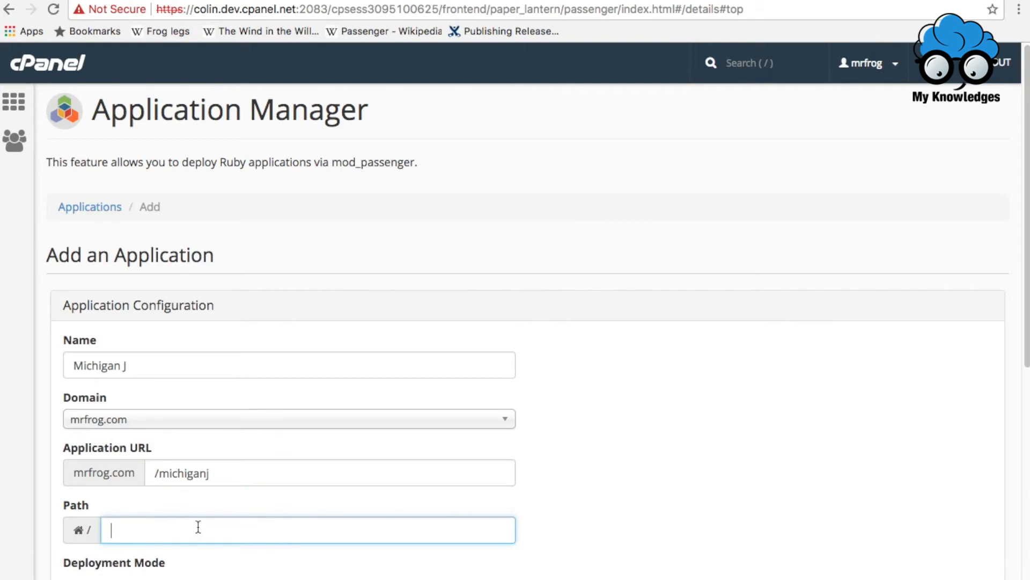
{"action": "type", "text": "mjf"}
{"action": "scroll", "coordinate": [196, 473], "scroll_direction": "down", "scroll_amount": 4}
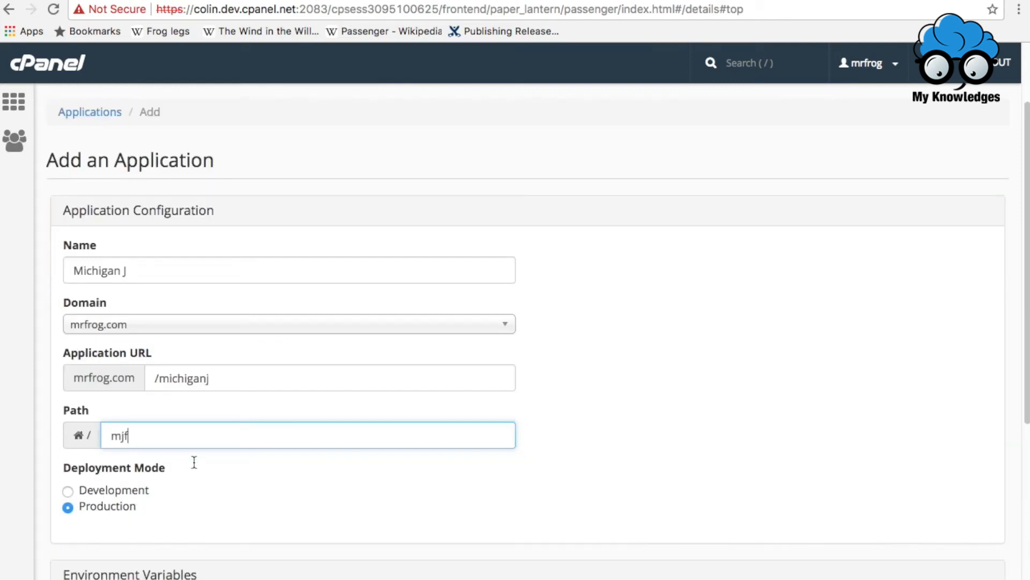
{"action": "scroll", "coordinate": [193, 468], "scroll_direction": "down", "scroll_amount": 1}
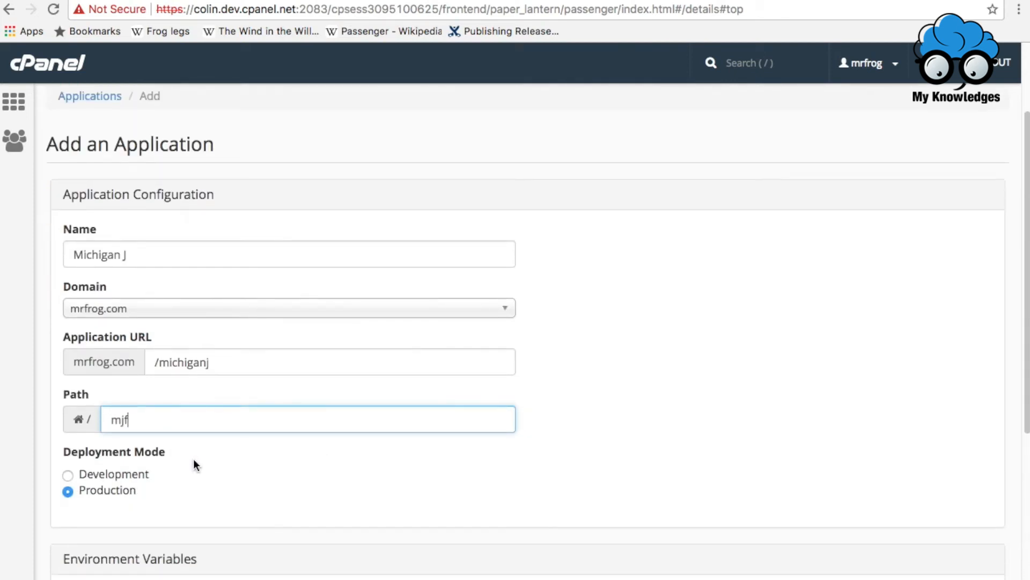
{"action": "left_click", "coordinate": [119, 478]}
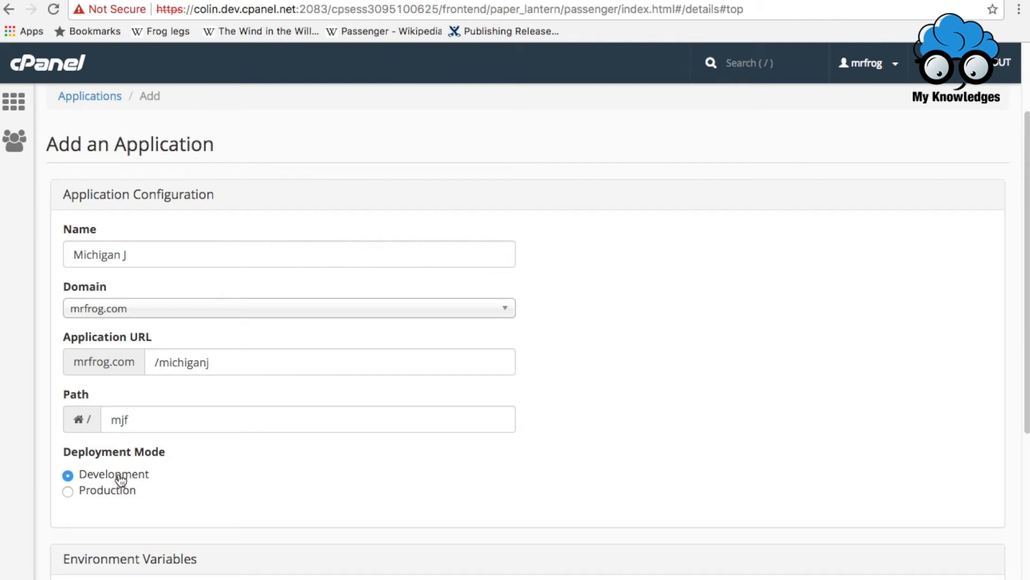
Step: Add an environment variable top_hat with the value fancy and save the new application
{"action": "scroll", "coordinate": [121, 479], "scroll_direction": "down", "scroll_amount": 3}
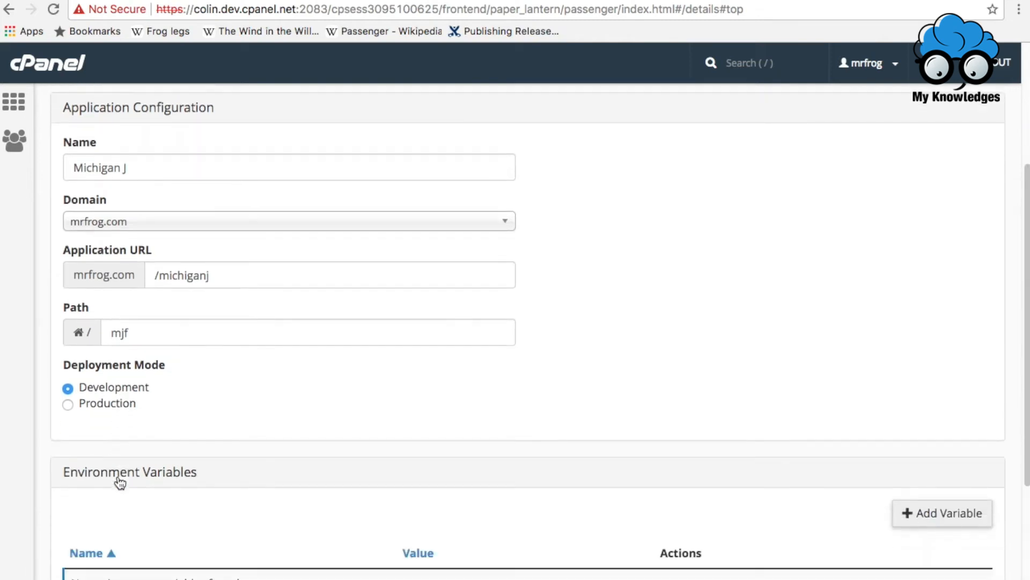
{"action": "scroll", "coordinate": [120, 483], "scroll_direction": "down", "scroll_amount": 1}
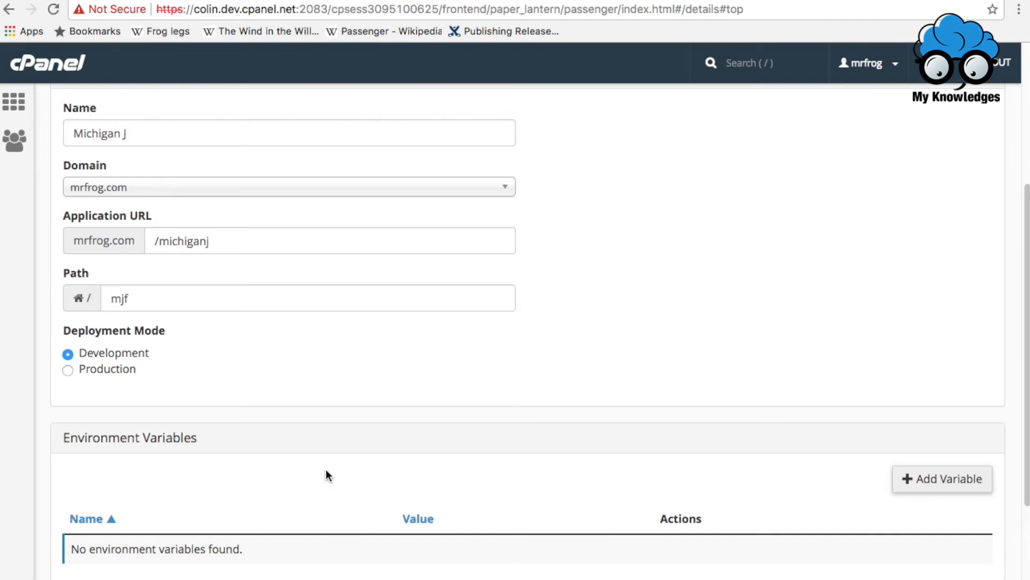
{"action": "left_click", "coordinate": [922, 484]}
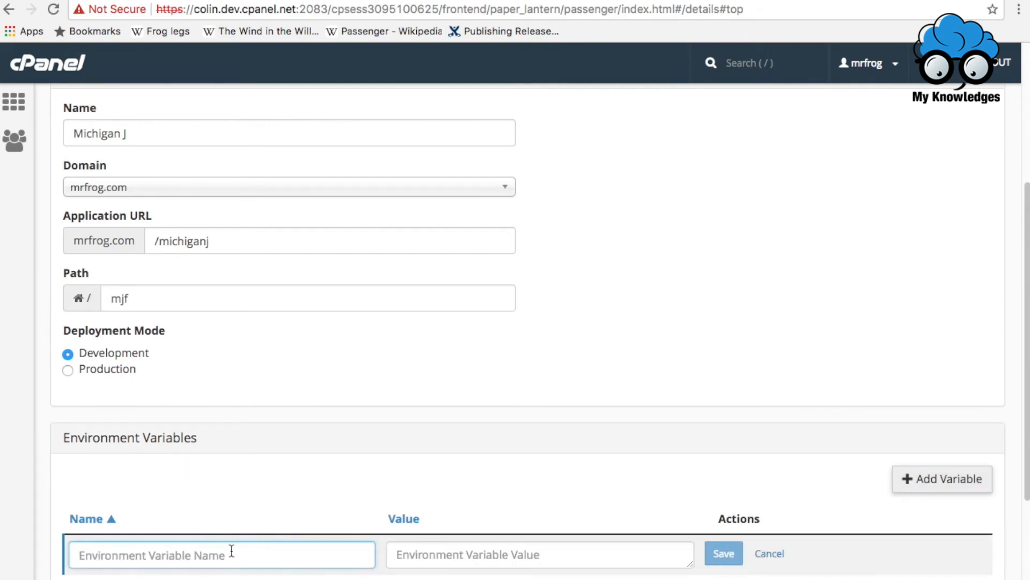
{"action": "type", "text": "top_hat"}
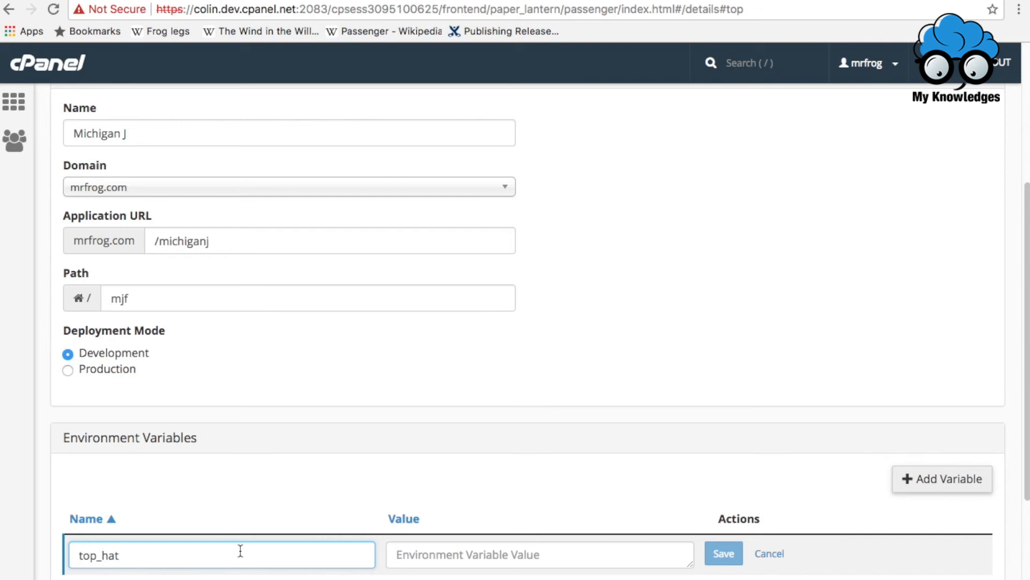
{"action": "left_click", "coordinate": [420, 556]}
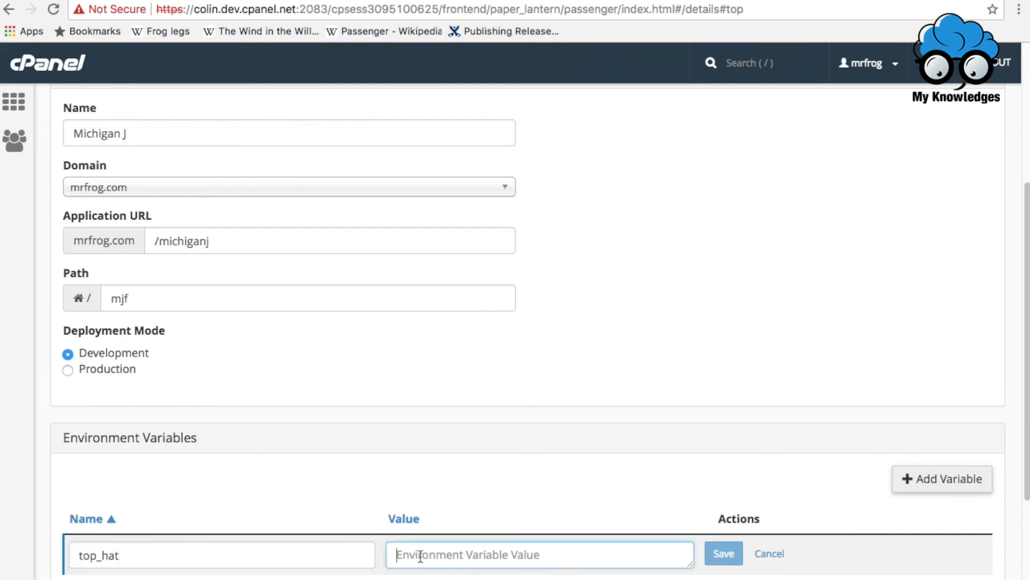
{"action": "type", "text": "fancy"}
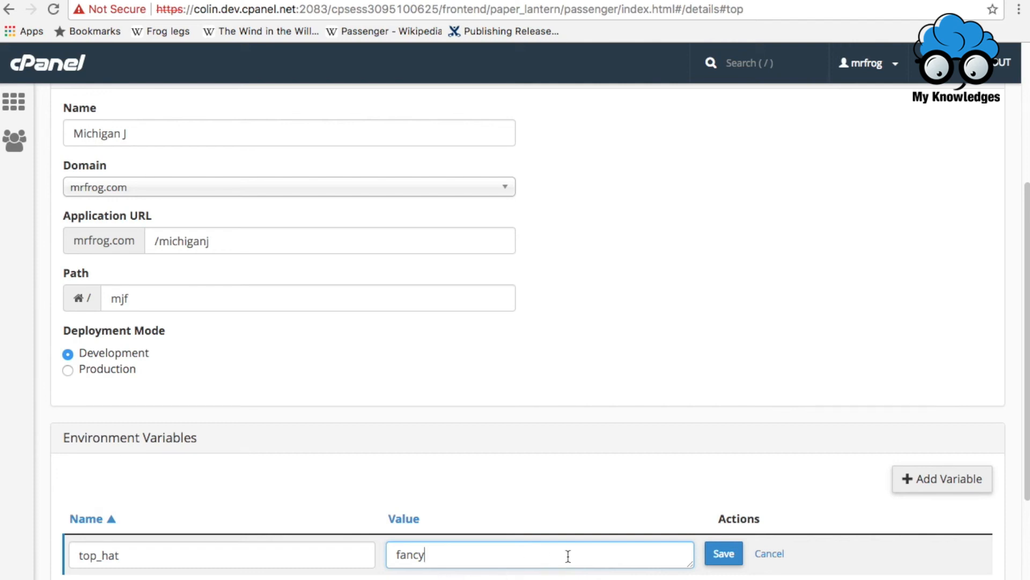
{"action": "left_click", "coordinate": [710, 560]}
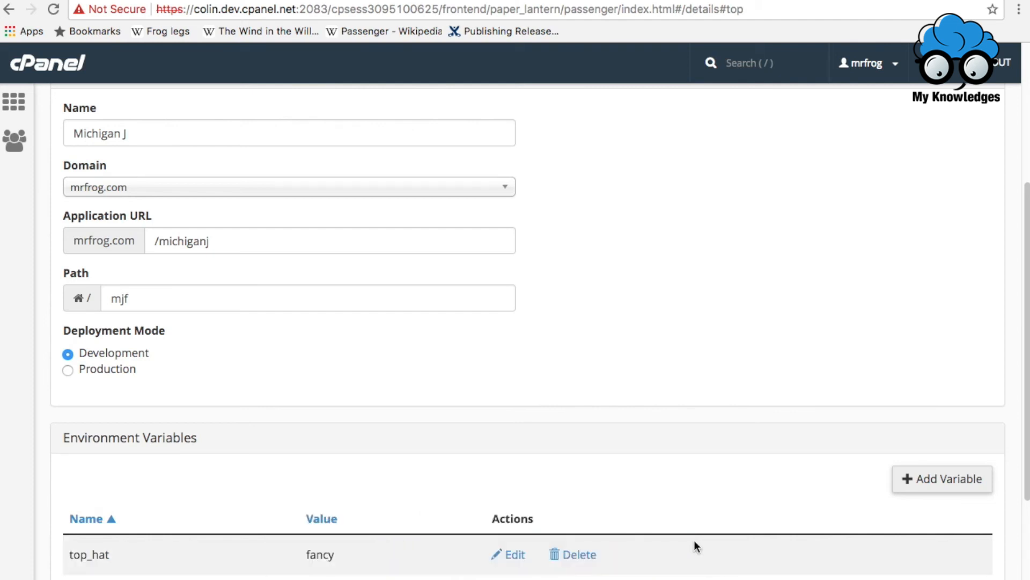
{"action": "scroll", "coordinate": [672, 537], "scroll_direction": "down", "scroll_amount": 5}
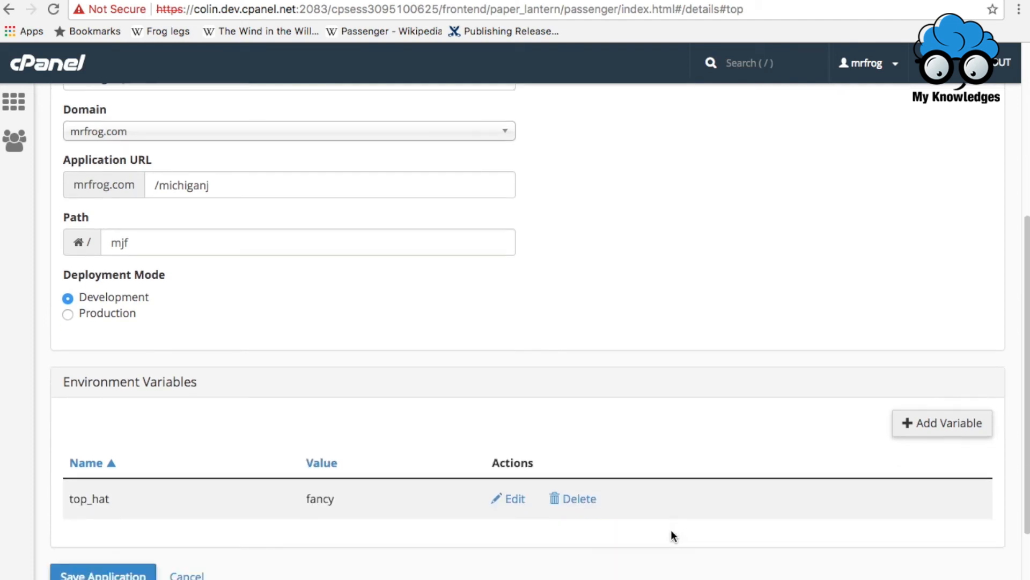
{"action": "left_click", "coordinate": [92, 496]}
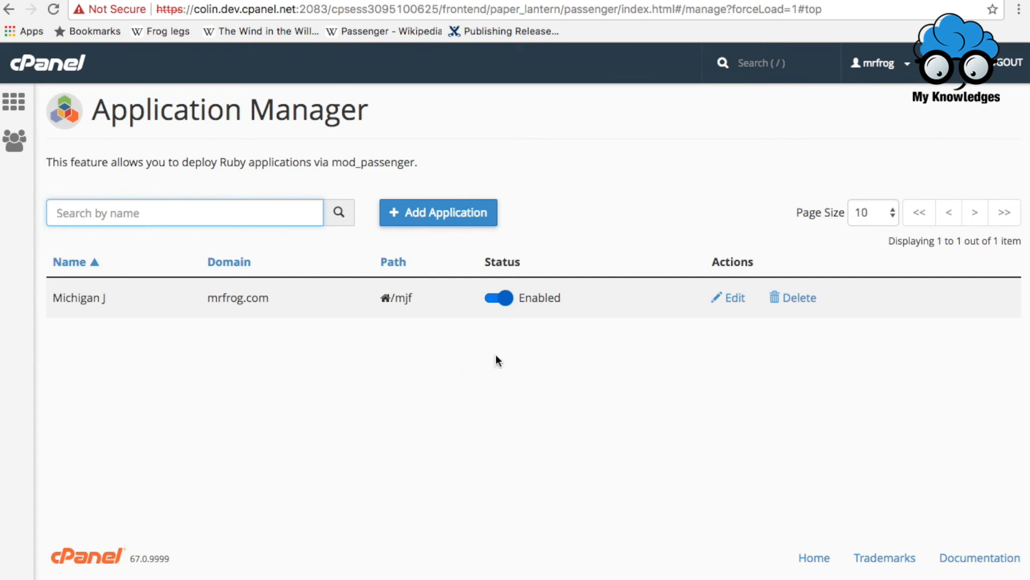
Step: Edit the Michigan J application to use the domain toad.mrfrog.com and save it
{"action": "left_click", "coordinate": [728, 298]}
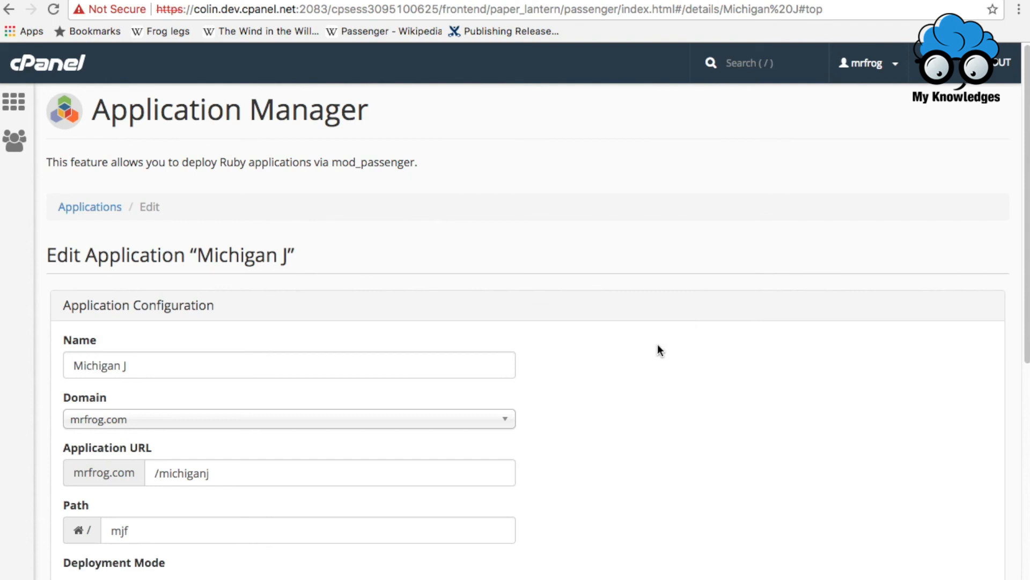
{"action": "left_click", "coordinate": [220, 418]}
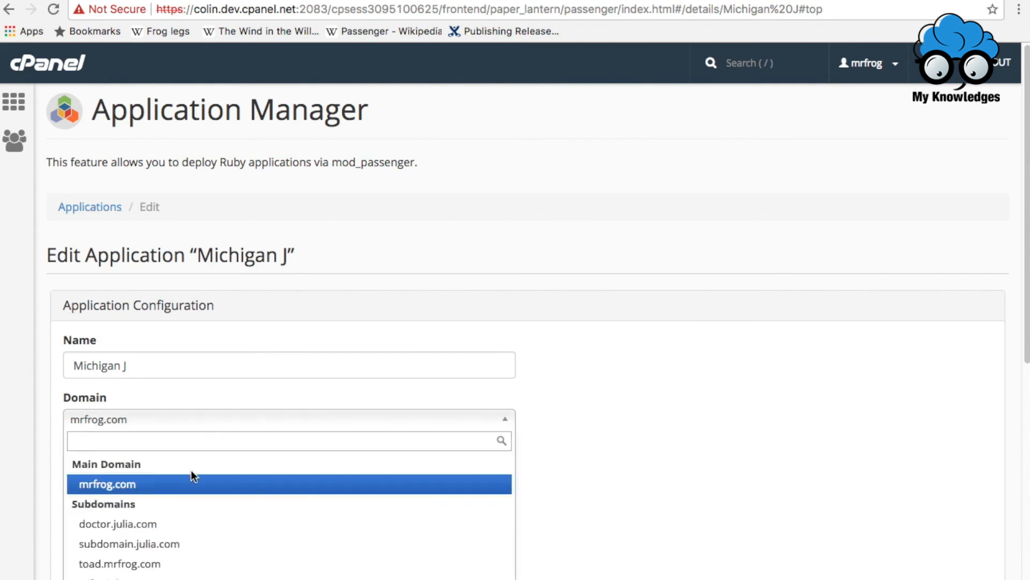
{"action": "left_click", "coordinate": [159, 565]}
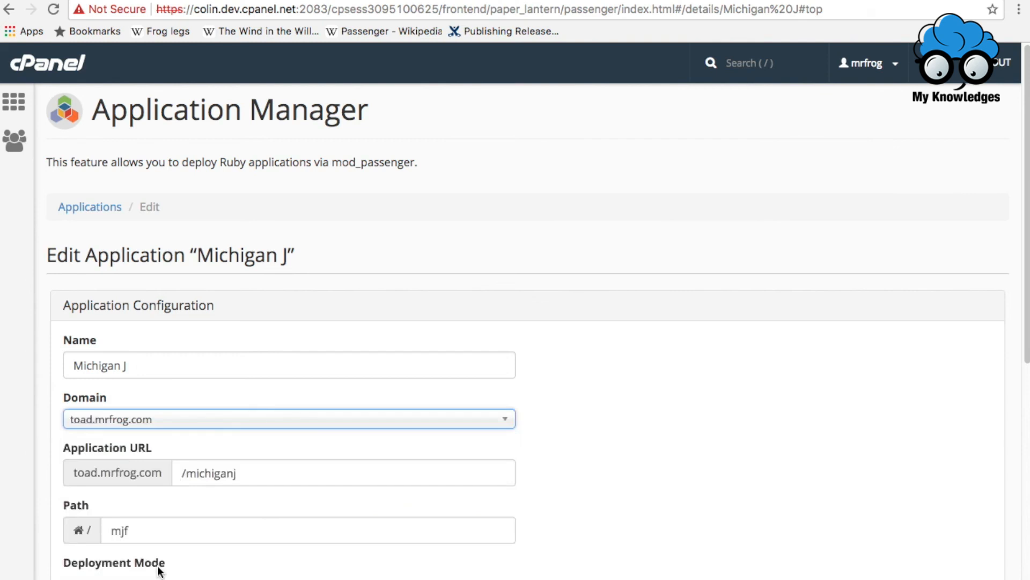
{"action": "scroll", "coordinate": [273, 534], "scroll_direction": "down", "scroll_amount": 6}
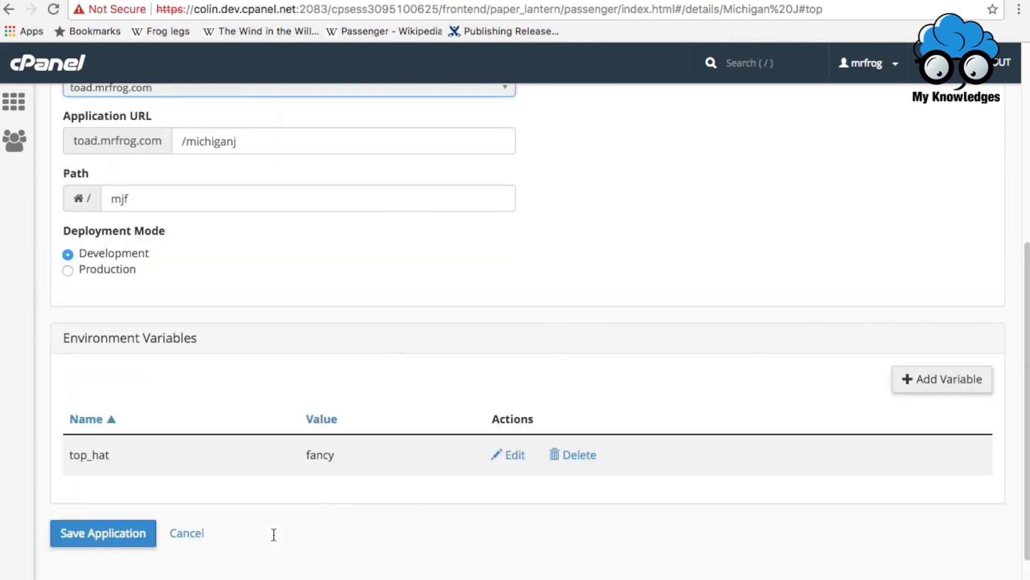
{"action": "scroll", "coordinate": [273, 534], "scroll_direction": "down", "scroll_amount": 1}
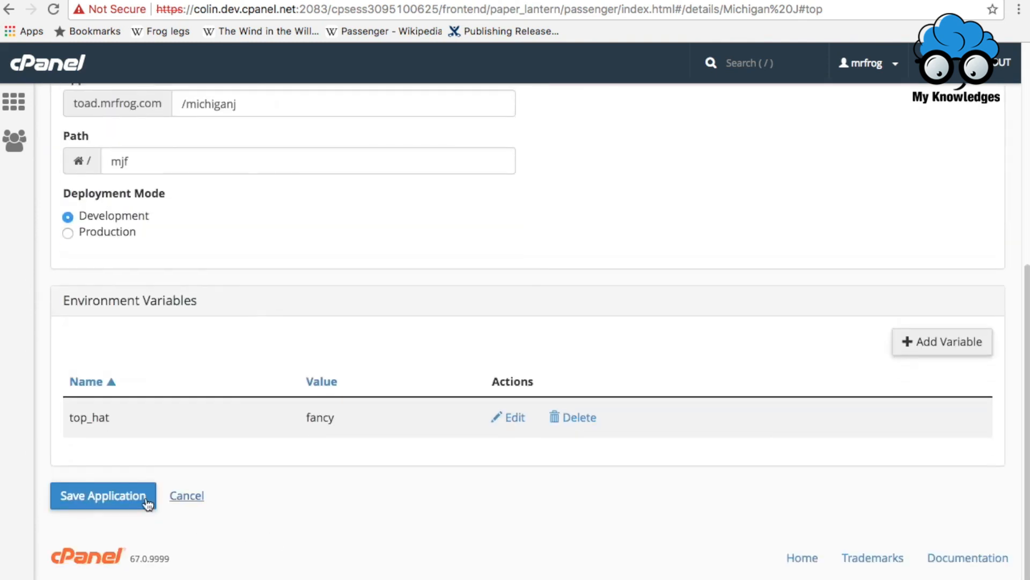
{"action": "left_click", "coordinate": [118, 491]}
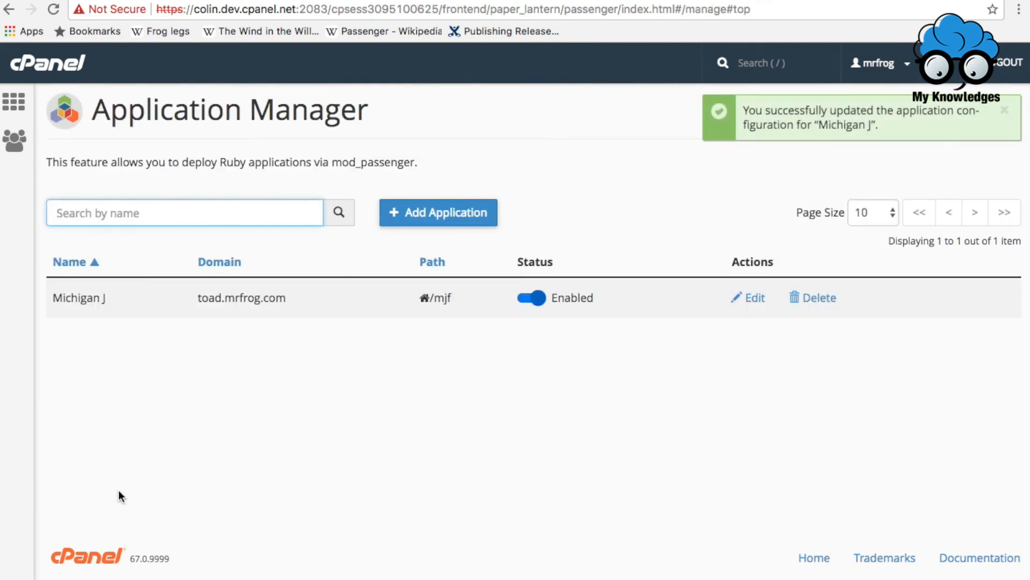
Step: Delete the Michigan J application configuration and confirm the deletion
{"action": "left_click", "coordinate": [819, 300]}
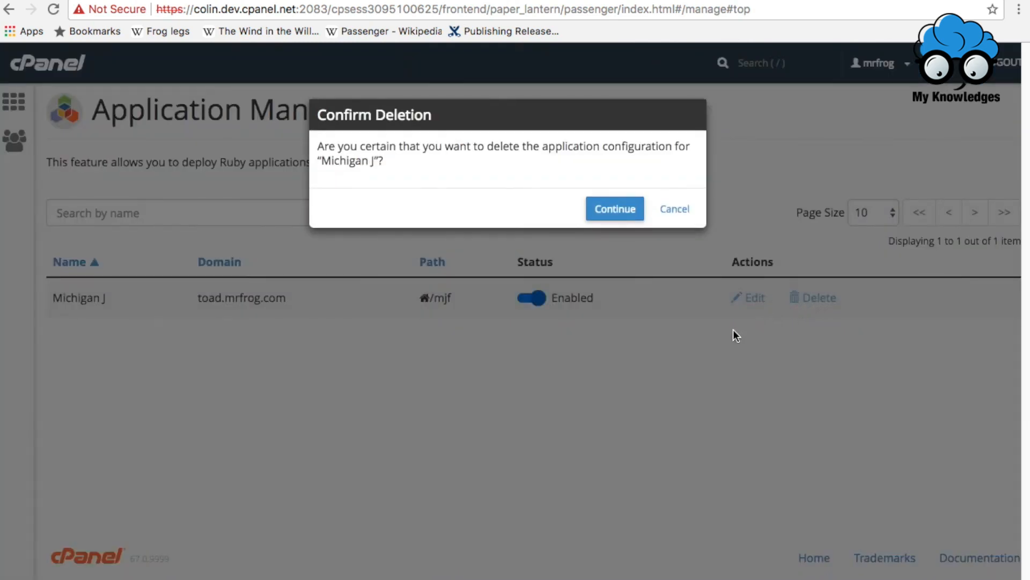
{"action": "left_click", "coordinate": [606, 214]}
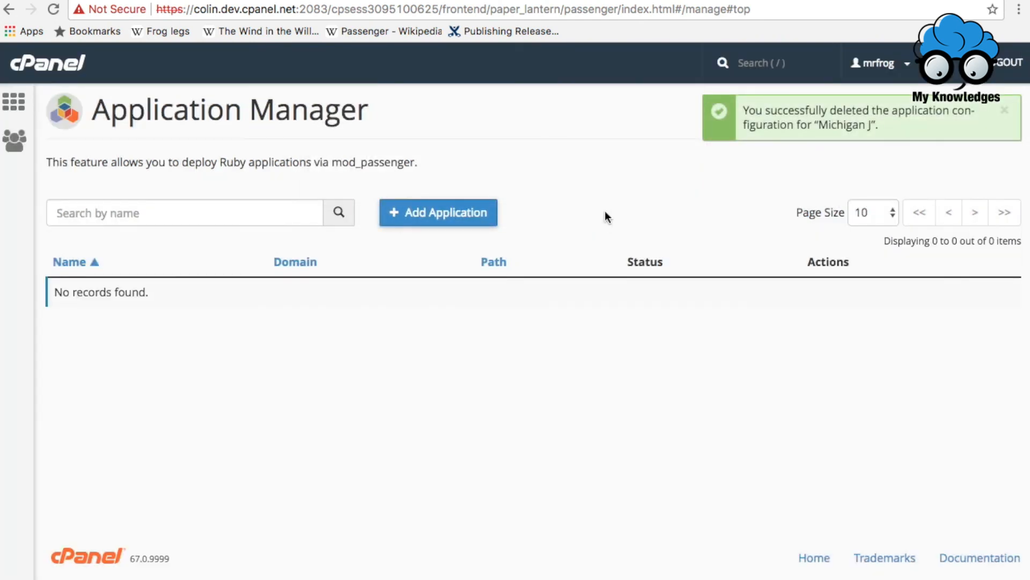